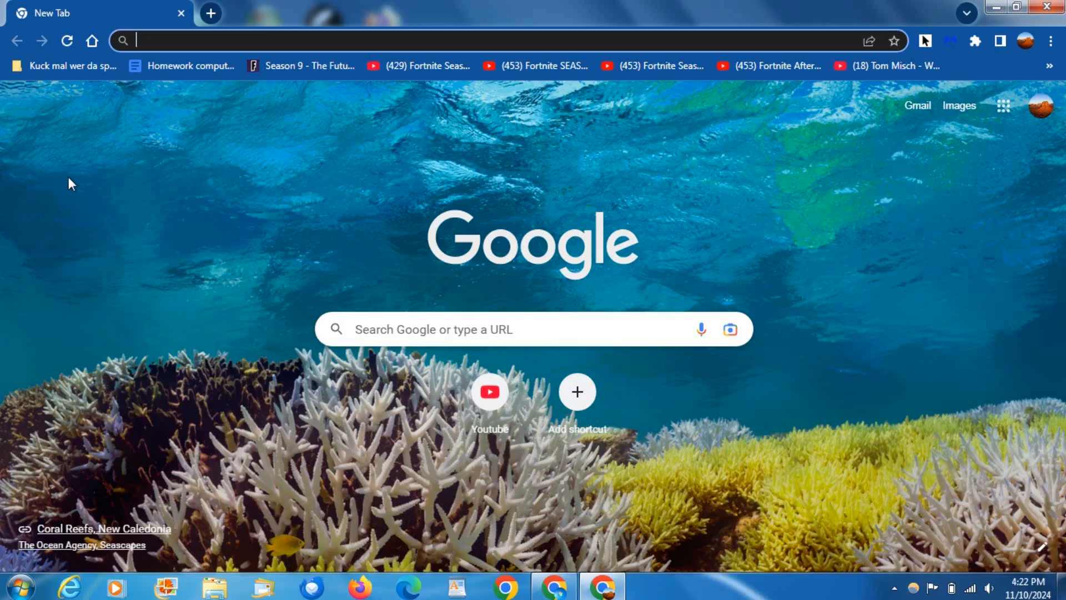
Minimize the browser windows to show the desktop, then restore the browser.
{"action": "left_click", "coordinate": [995, 8]}
{"action": "left_click", "coordinate": [996, 7]}
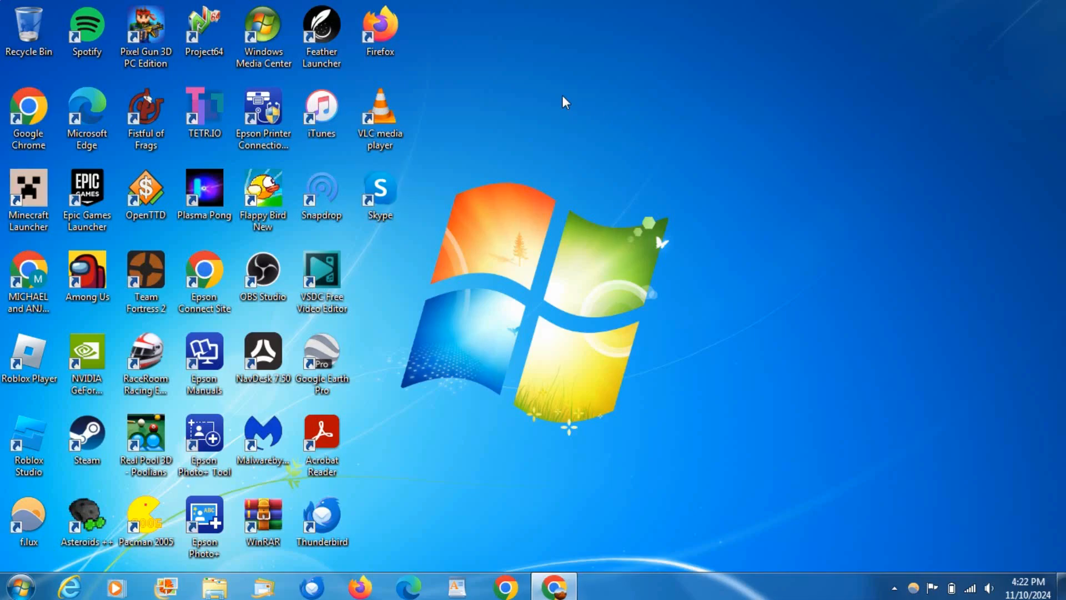
{"action": "left_click_drag", "start_coordinate": [486, 83], "coordinate": [811, 446]}
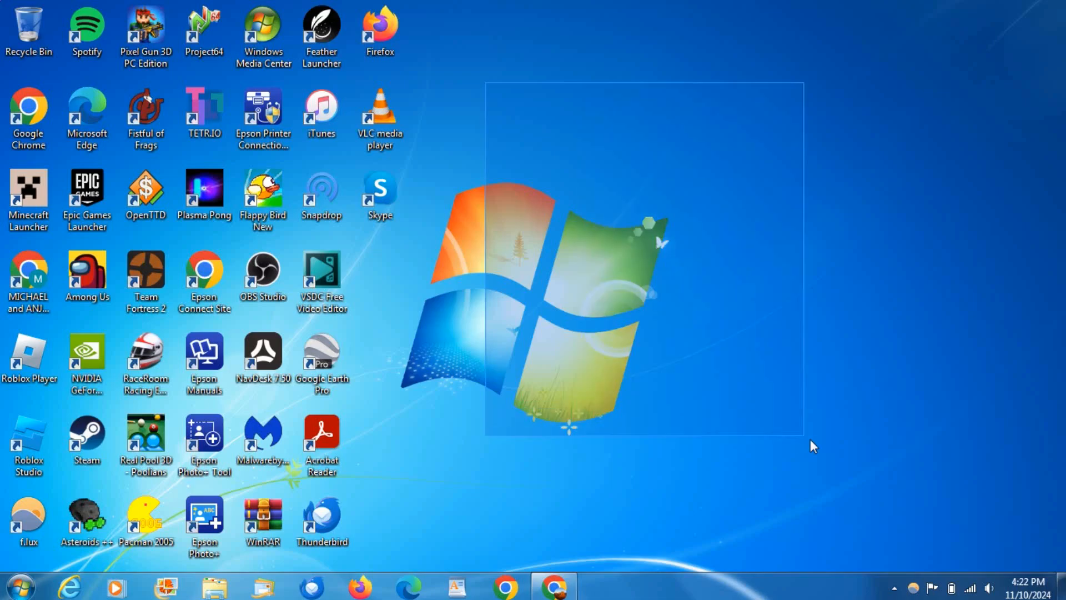
{"action": "mouse_move", "coordinate": [869, 275]}
{"action": "left_mouse_down"}
{"action": "mouse_move", "coordinate": [427, 226]}
{"action": "mouse_move", "coordinate": [613, 380]}
{"action": "left_mouse_up"}
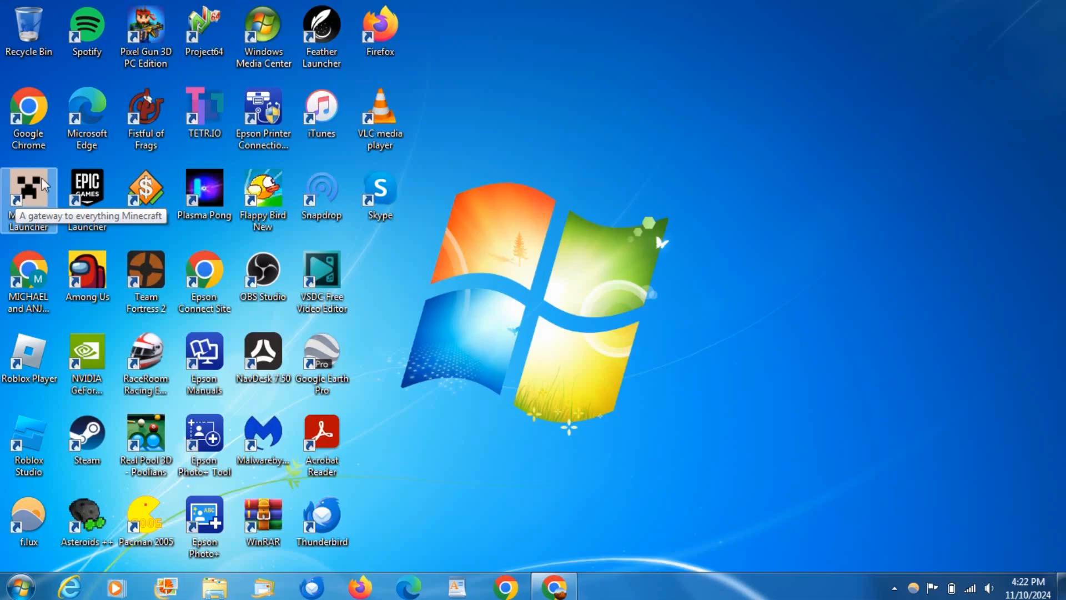
{"action": "left_click_drag", "start_coordinate": [491, 154], "coordinate": [733, 480]}
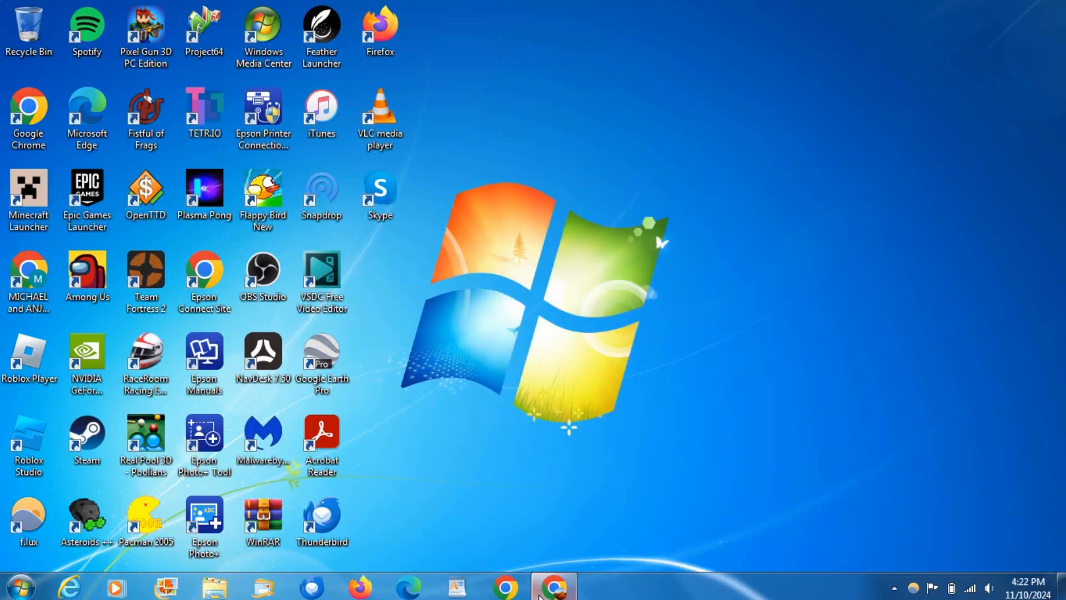
{"action": "left_click", "coordinate": [553, 588]}
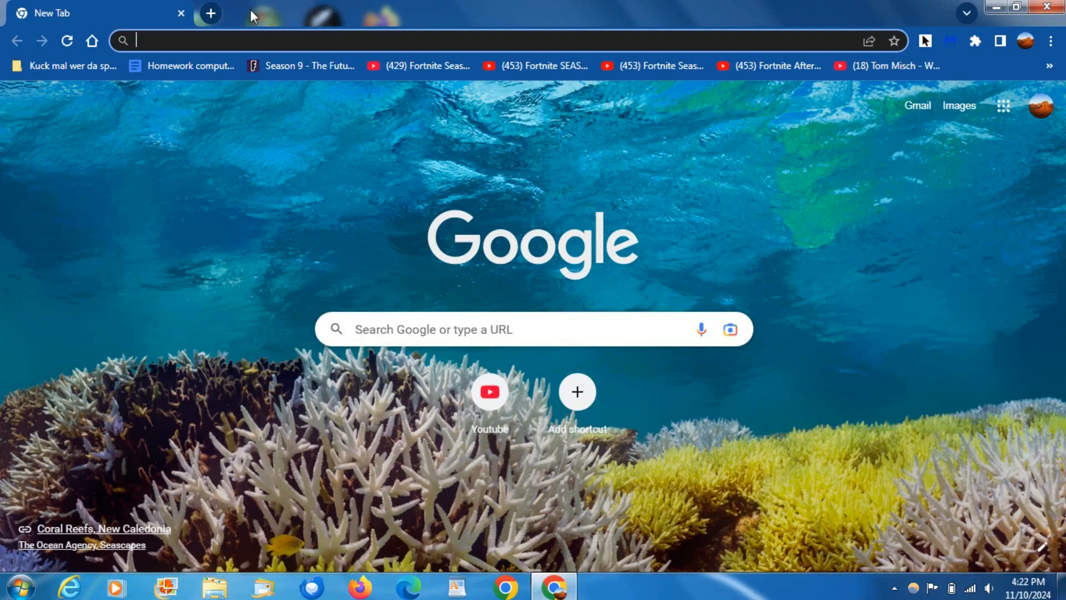
{"action": "type", "text": "minecraft"}
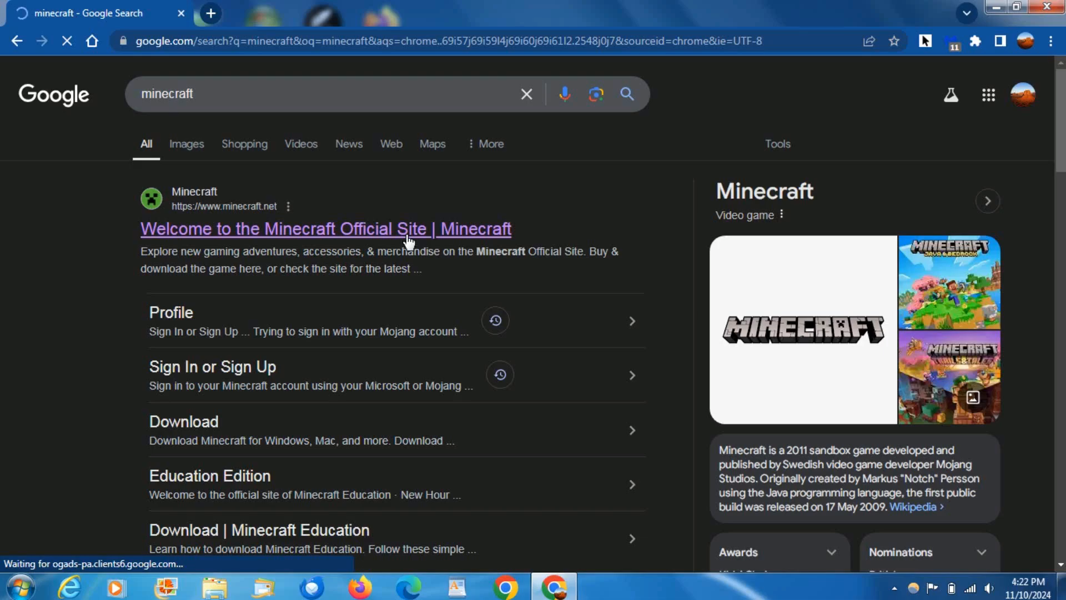
Go to the official Minecraft site from the 'minecraft' search results and expand the ACCOUNT menu.
{"action": "left_click", "coordinate": [408, 235]}
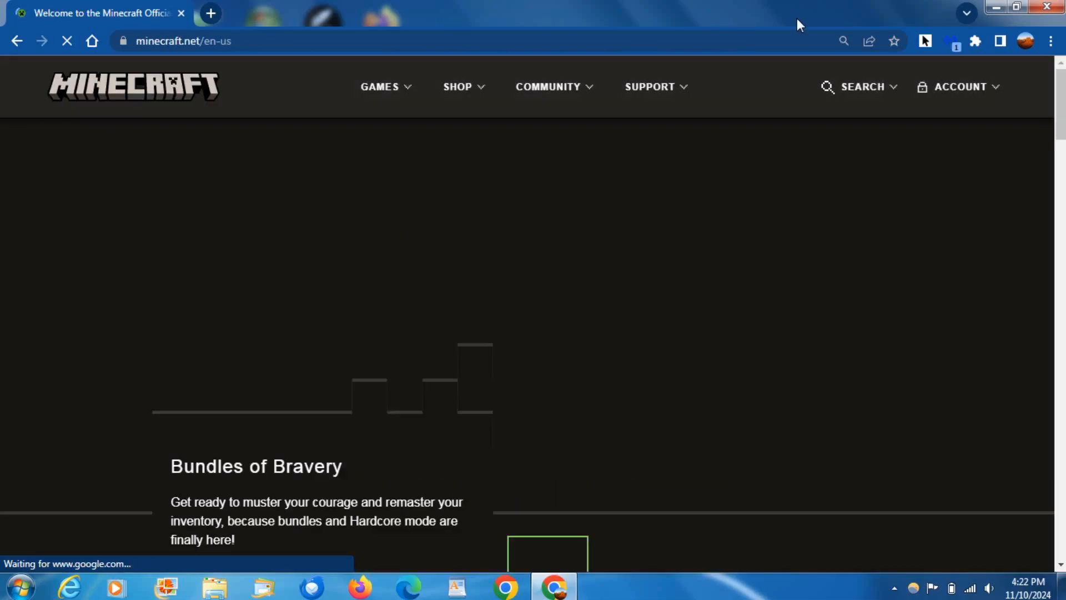
{"action": "left_click", "coordinate": [1000, 88]}
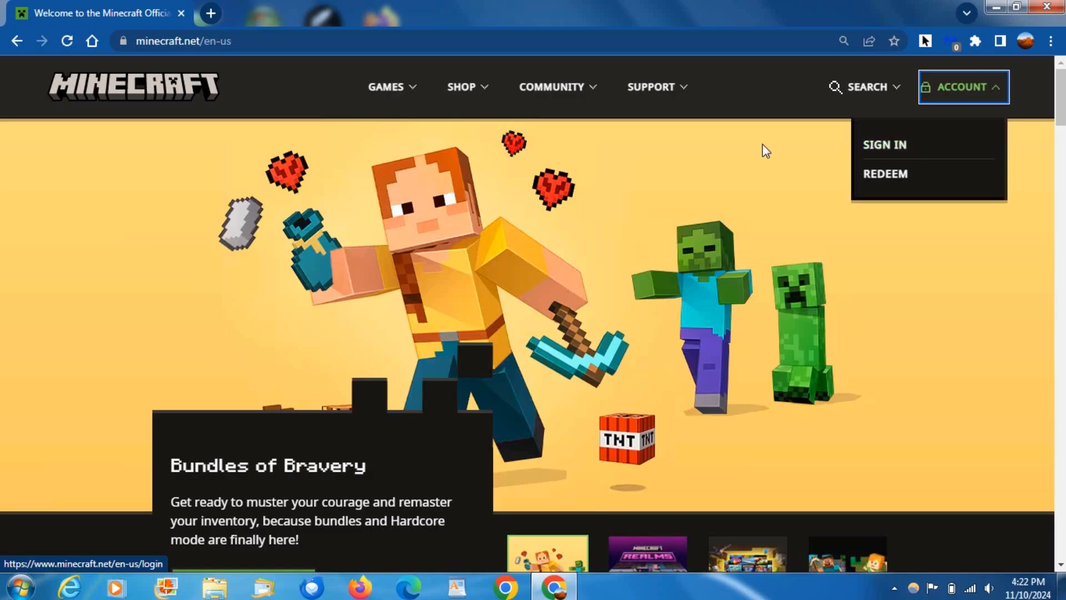
Dismiss the account menu and expand the GAMES menu listing the Minecraft titles.
{"action": "left_click", "coordinate": [790, 153]}
{"action": "scroll", "coordinate": [792, 150], "scroll_direction": "down", "scroll_amount": 2}
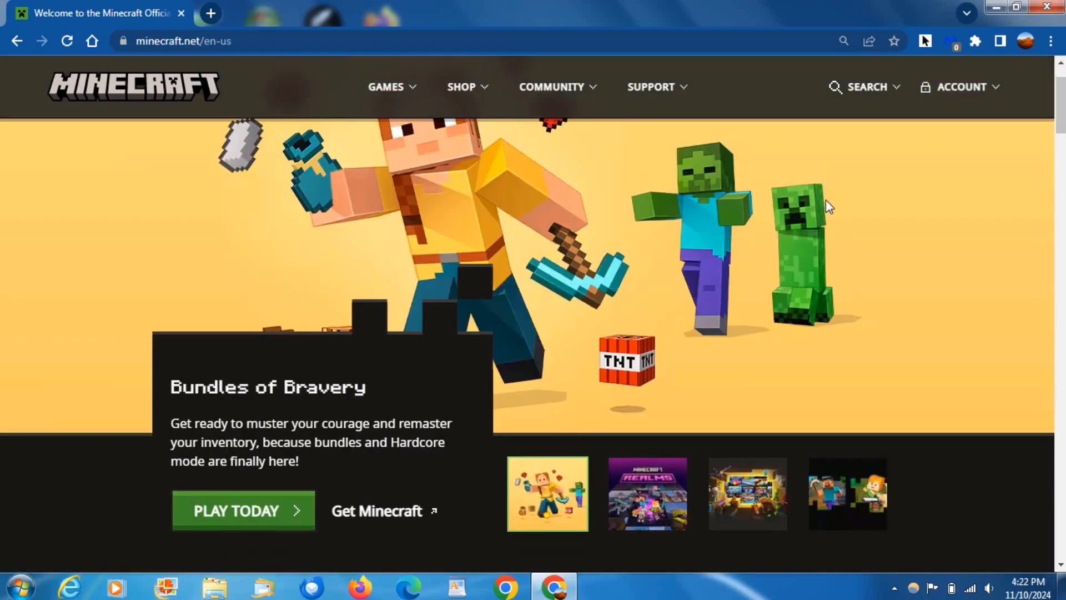
{"action": "scroll", "coordinate": [825, 200], "scroll_direction": "up", "scroll_amount": 2}
{"action": "scroll", "coordinate": [747, 245], "scroll_direction": "down", "scroll_amount": 5}
{"action": "scroll", "coordinate": [748, 244], "scroll_direction": "down", "scroll_amount": 3}
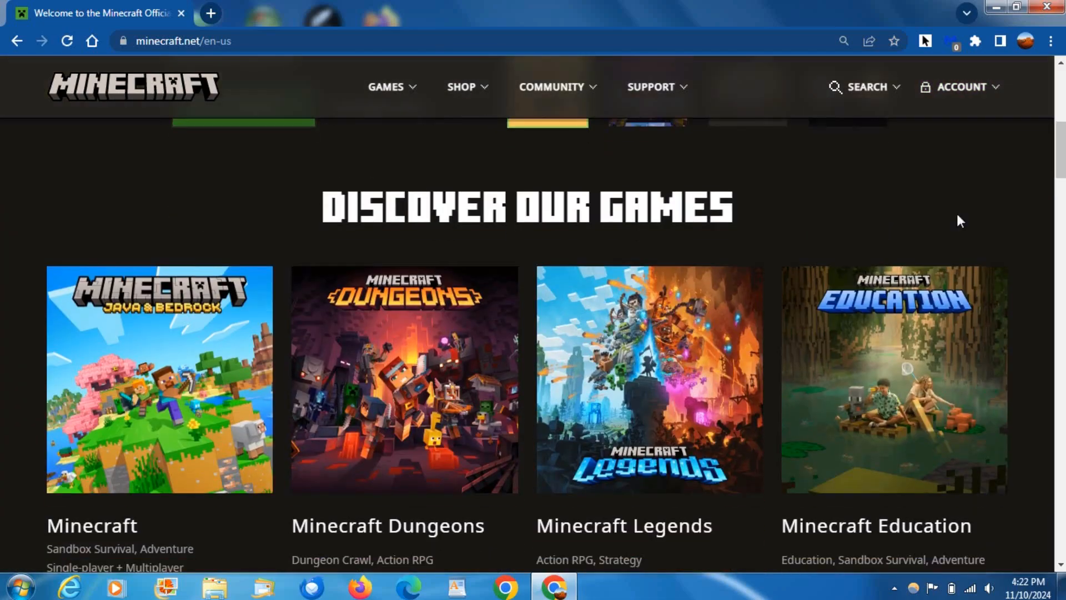
{"action": "scroll", "coordinate": [812, 108], "scroll_direction": "down", "scroll_amount": 4}
{"action": "scroll", "coordinate": [533, 291], "scroll_direction": "down", "scroll_amount": 3}
{"action": "scroll", "coordinate": [531, 316], "scroll_direction": "up", "scroll_amount": 3}
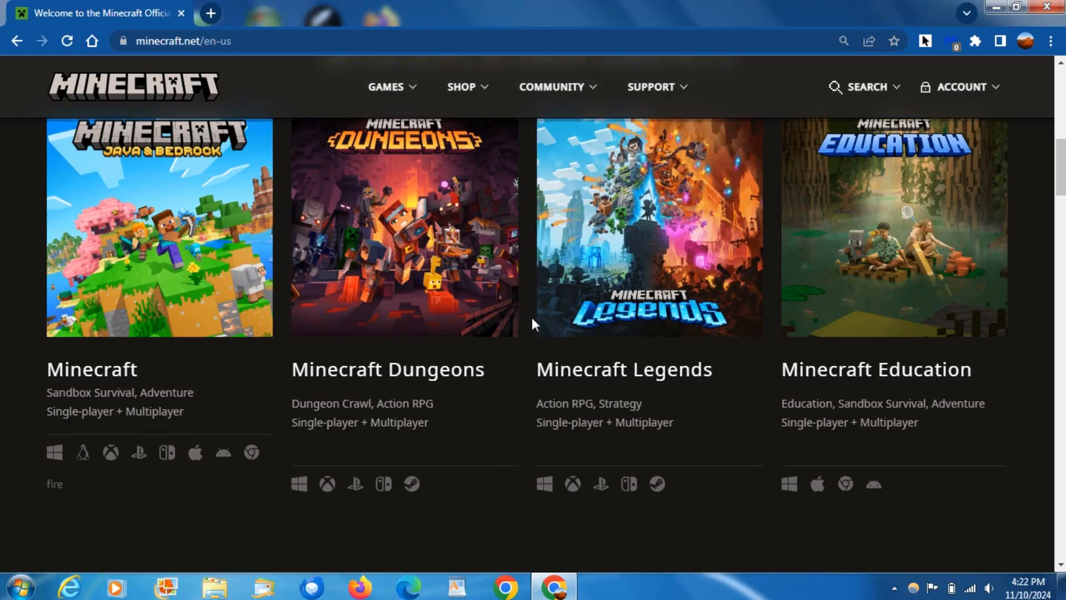
{"action": "scroll", "coordinate": [532, 316], "scroll_direction": "down", "scroll_amount": 2}
{"action": "scroll", "coordinate": [533, 317], "scroll_direction": "down", "scroll_amount": 5}
{"action": "scroll", "coordinate": [586, 342], "scroll_direction": "down", "scroll_amount": 6}
{"action": "scroll", "coordinate": [606, 325], "scroll_direction": "down", "scroll_amount": 2}
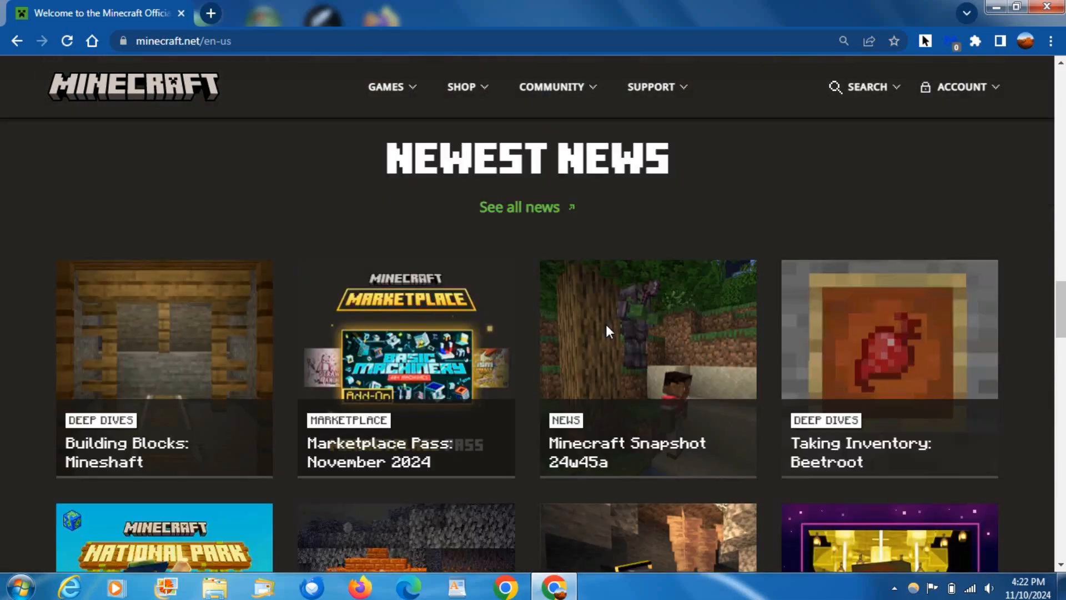
{"action": "scroll", "coordinate": [593, 306], "scroll_direction": "down", "scroll_amount": 6}
{"action": "scroll", "coordinate": [666, 336], "scroll_direction": "down", "scroll_amount": 1}
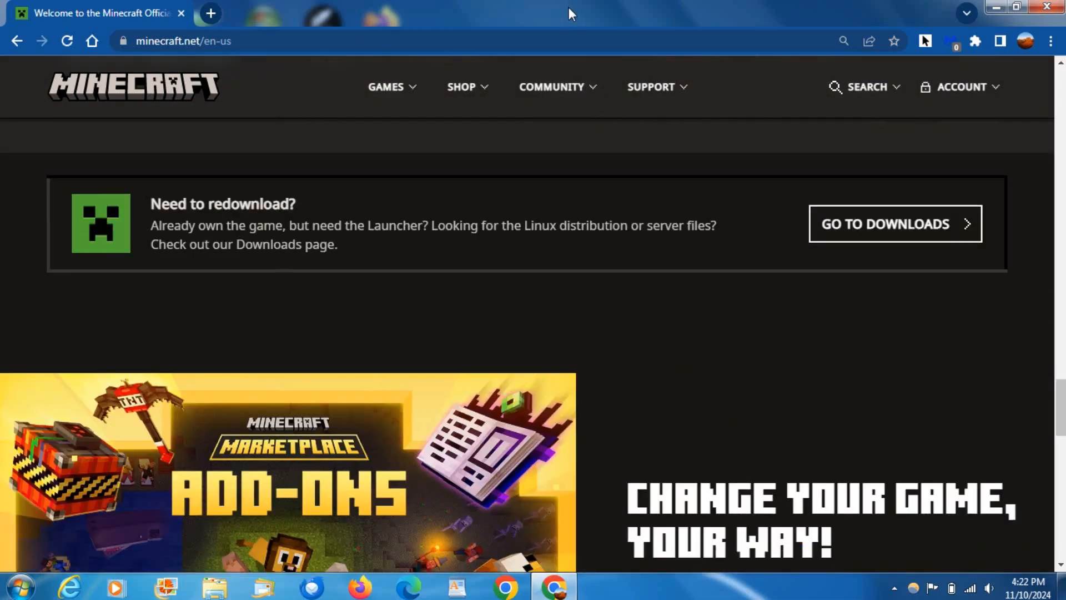
{"action": "scroll", "coordinate": [443, 372], "scroll_direction": "up", "scroll_amount": 2}
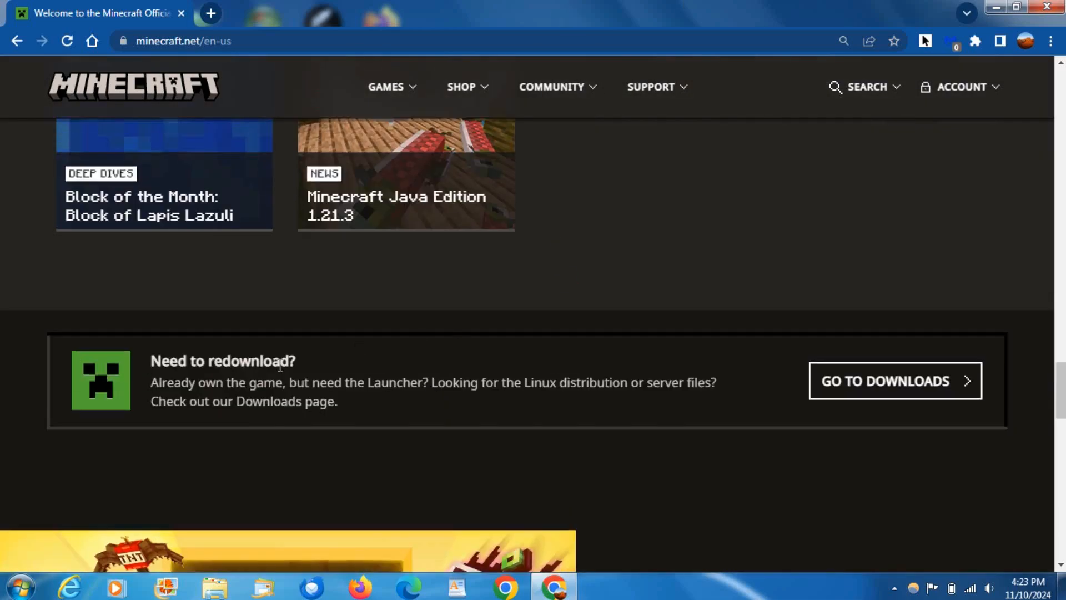
{"action": "scroll", "coordinate": [501, 338], "scroll_direction": "down", "scroll_amount": 3}
{"action": "scroll", "coordinate": [938, 305], "scroll_direction": "down", "scroll_amount": 6}
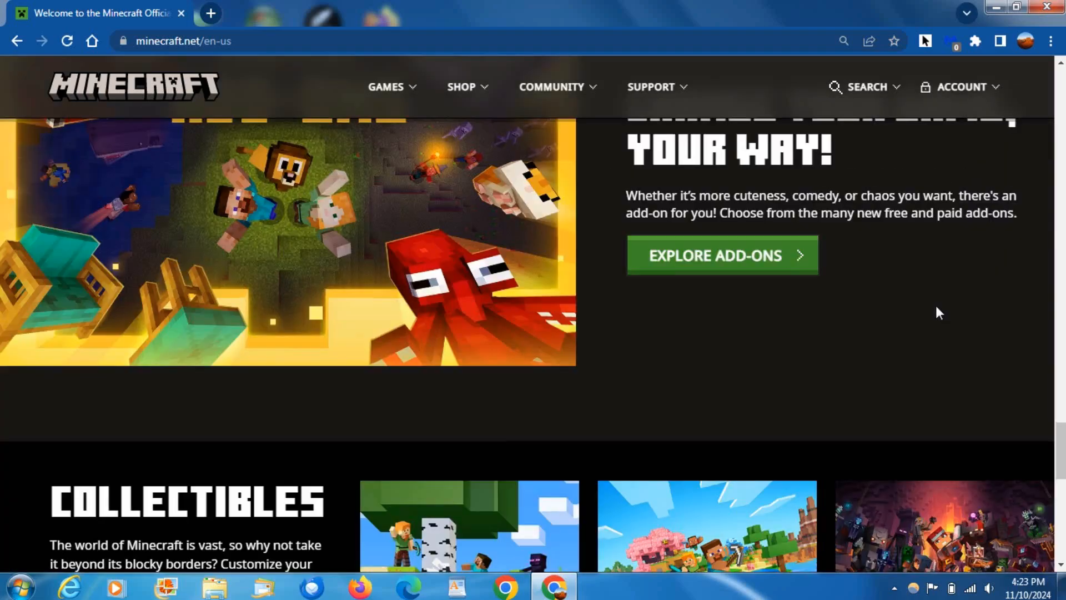
{"action": "scroll", "coordinate": [935, 306], "scroll_direction": "down", "scroll_amount": 7}
{"action": "scroll", "coordinate": [936, 304], "scroll_direction": "up", "scroll_amount": 6}
{"action": "scroll", "coordinate": [935, 301], "scroll_direction": "up", "scroll_amount": 6}
{"action": "scroll", "coordinate": [935, 302], "scroll_direction": "up", "scroll_amount": 6}
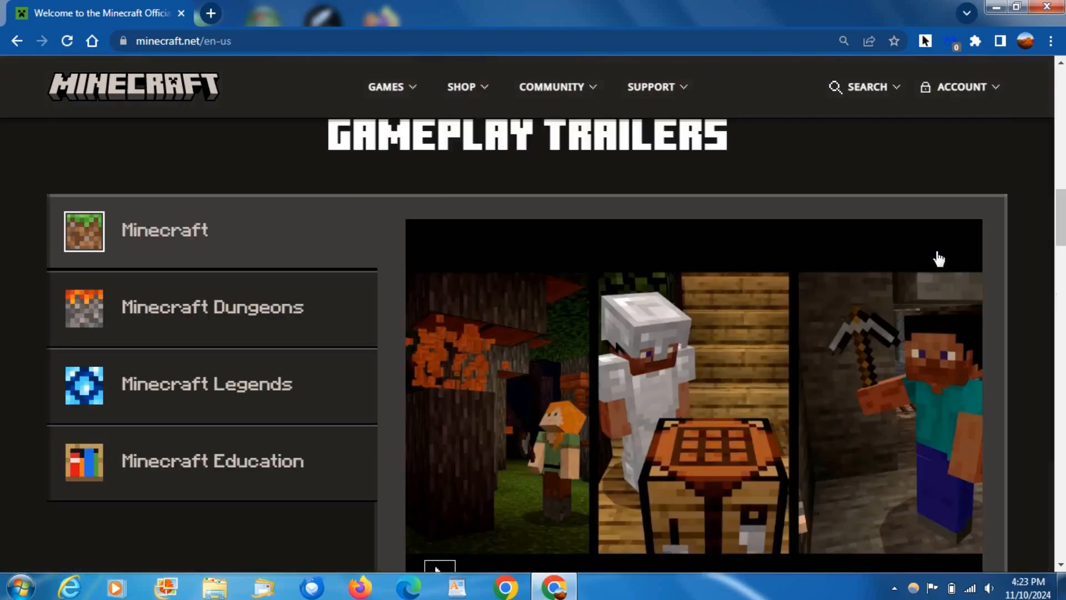
{"action": "scroll", "coordinate": [916, 292], "scroll_direction": "up", "scroll_amount": 5}
{"action": "scroll", "coordinate": [855, 290], "scroll_direction": "up", "scroll_amount": 5}
{"action": "left_click", "coordinate": [393, 87]}
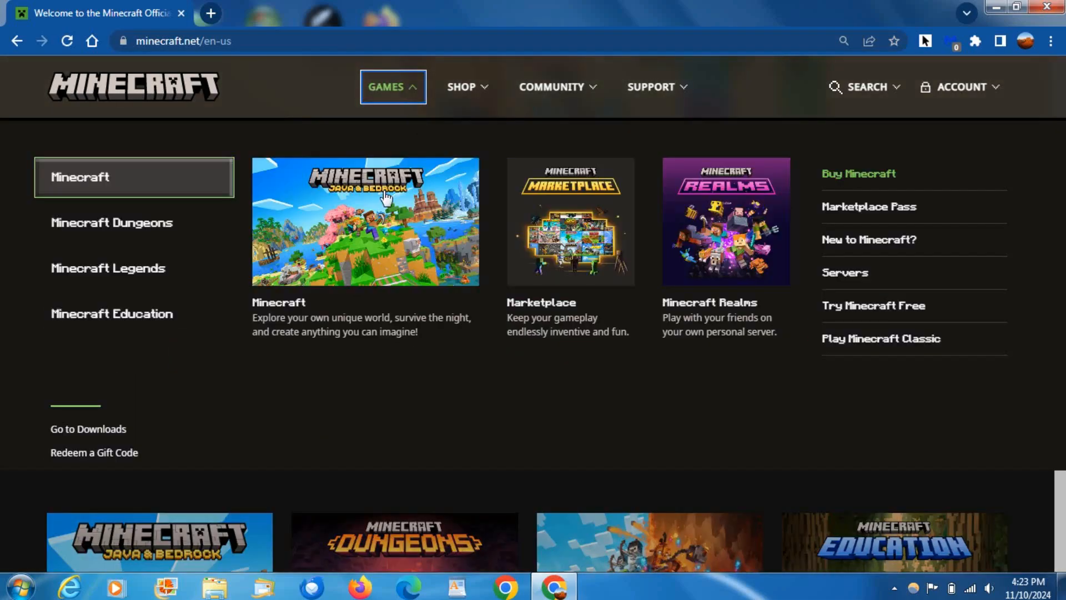
View the About Minecraft page and follow BUY NOW for Windows/Mac/Linux.
{"action": "left_click", "coordinate": [361, 228]}
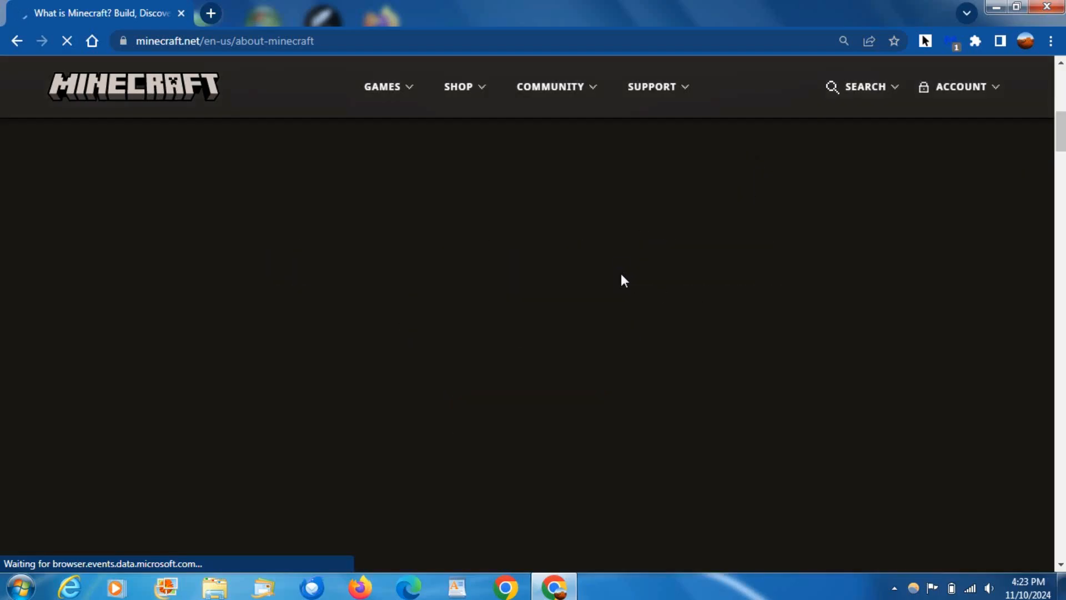
{"action": "scroll", "coordinate": [621, 273], "scroll_direction": "down", "scroll_amount": 10}
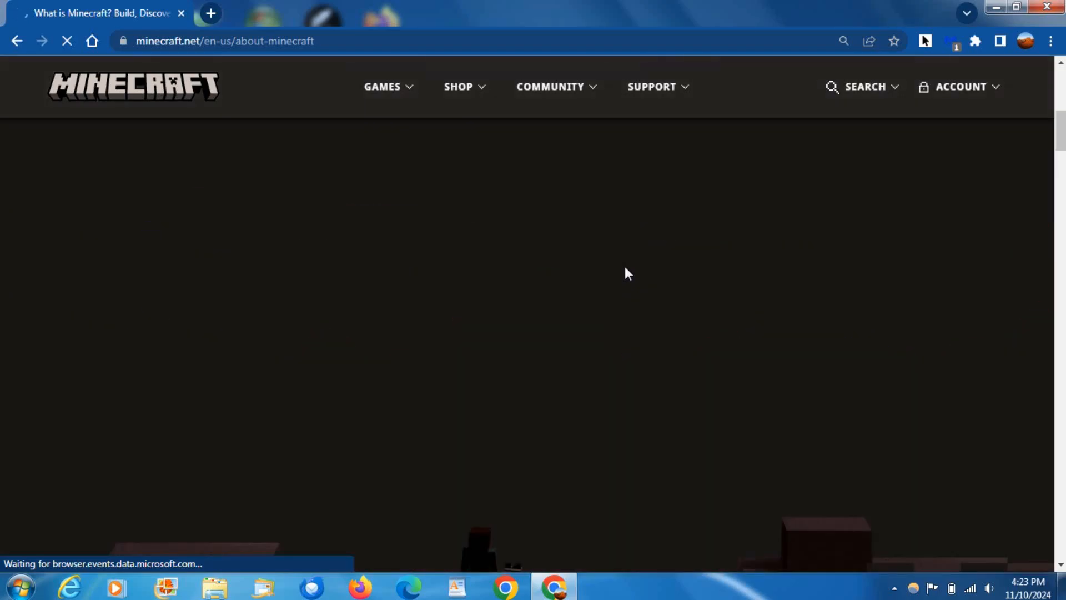
{"action": "scroll", "coordinate": [623, 266], "scroll_direction": "down", "scroll_amount": 3}
{"action": "scroll", "coordinate": [624, 265], "scroll_direction": "down", "scroll_amount": 3}
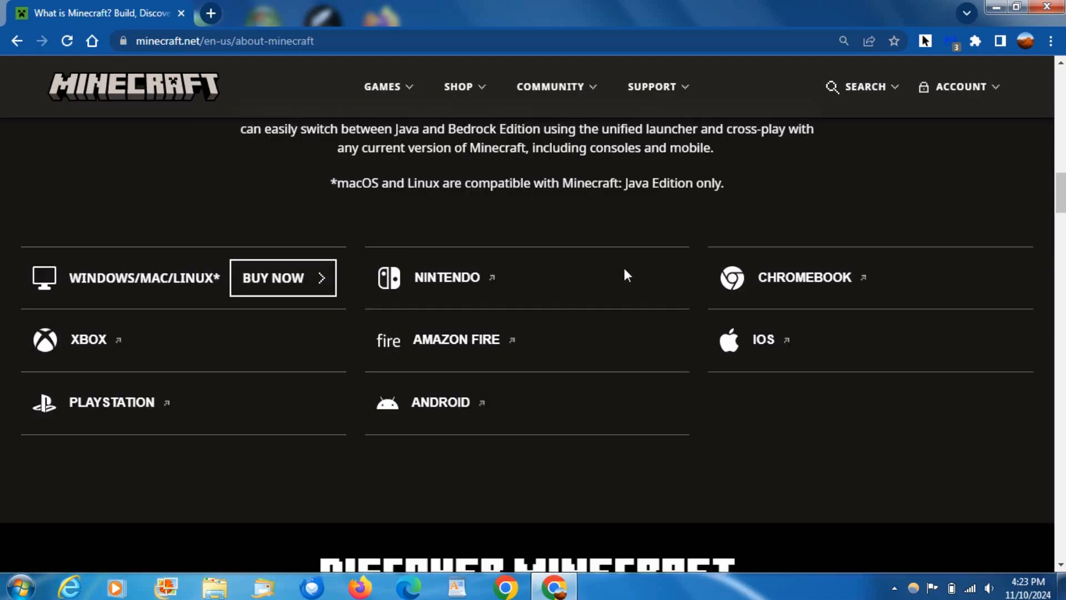
{"action": "scroll", "coordinate": [493, 310], "scroll_direction": "up", "scroll_amount": 4}
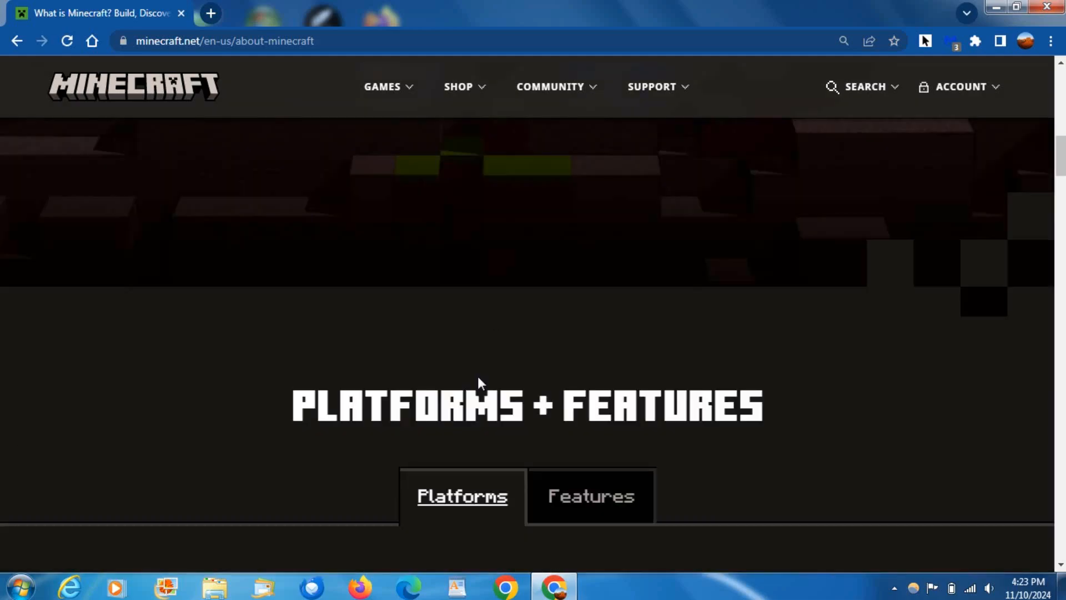
{"action": "scroll", "coordinate": [477, 376], "scroll_direction": "down", "scroll_amount": 4}
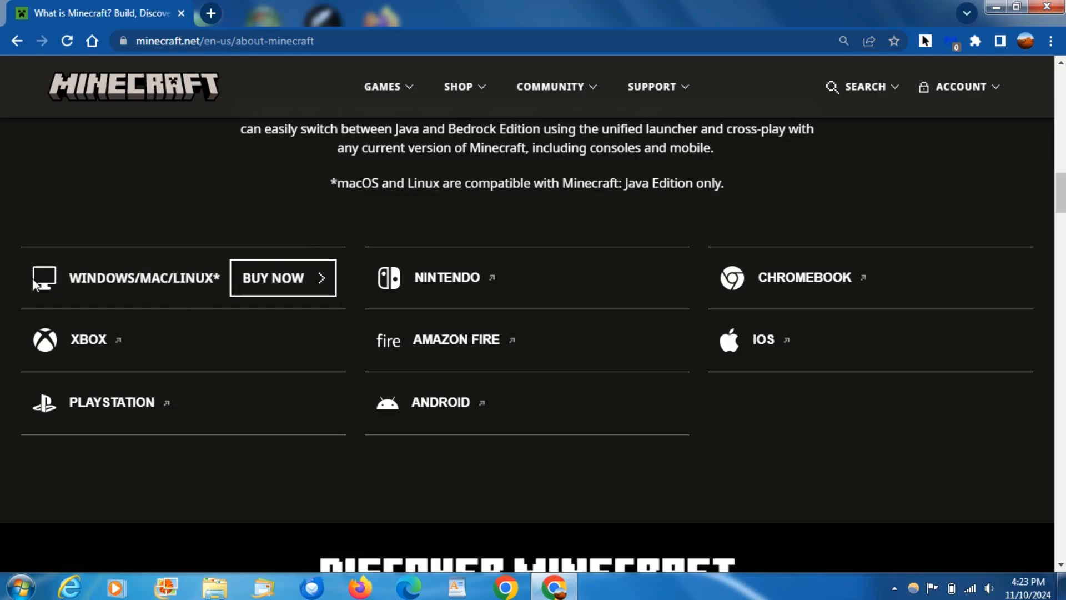
{"action": "left_click", "coordinate": [248, 281]}
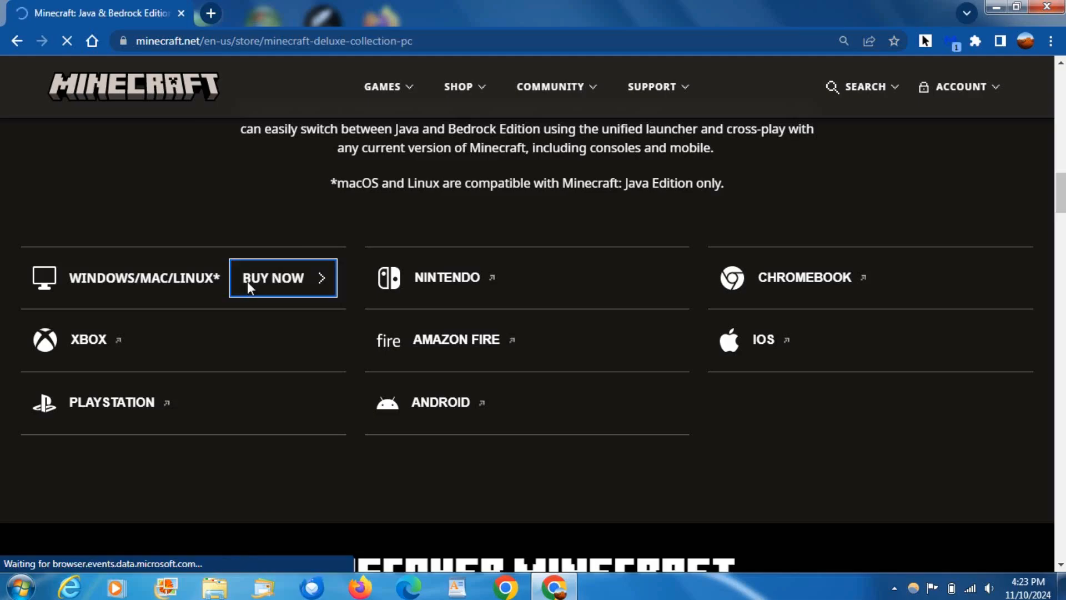
{"action": "scroll", "coordinate": [711, 181], "scroll_direction": "down", "scroll_amount": 4}
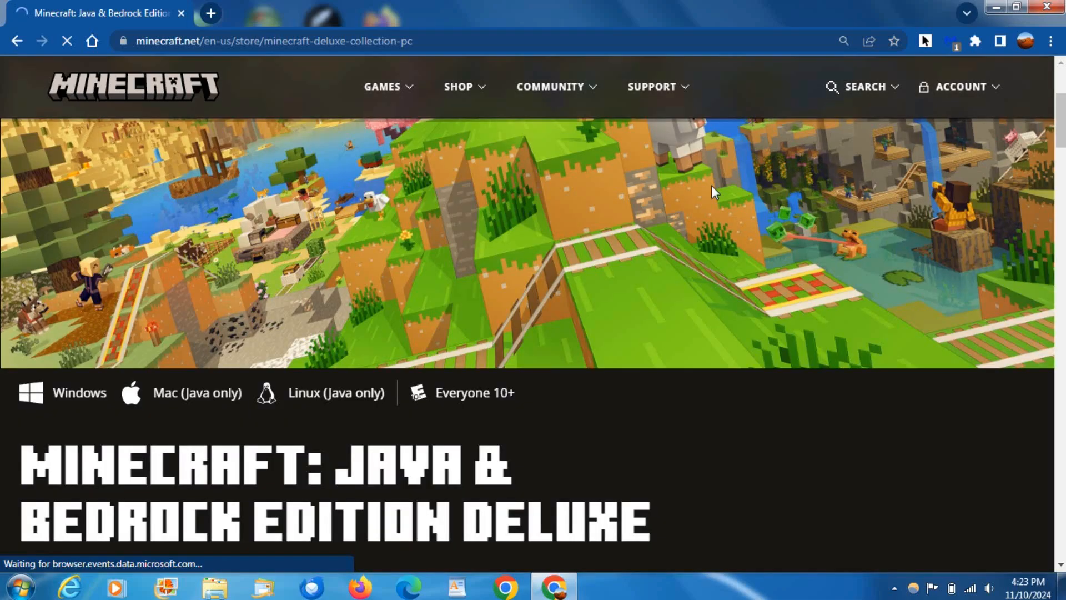
{"action": "scroll", "coordinate": [711, 186], "scroll_direction": "down", "scroll_amount": 4}
{"action": "scroll", "coordinate": [713, 184], "scroll_direction": "down", "scroll_amount": 2}
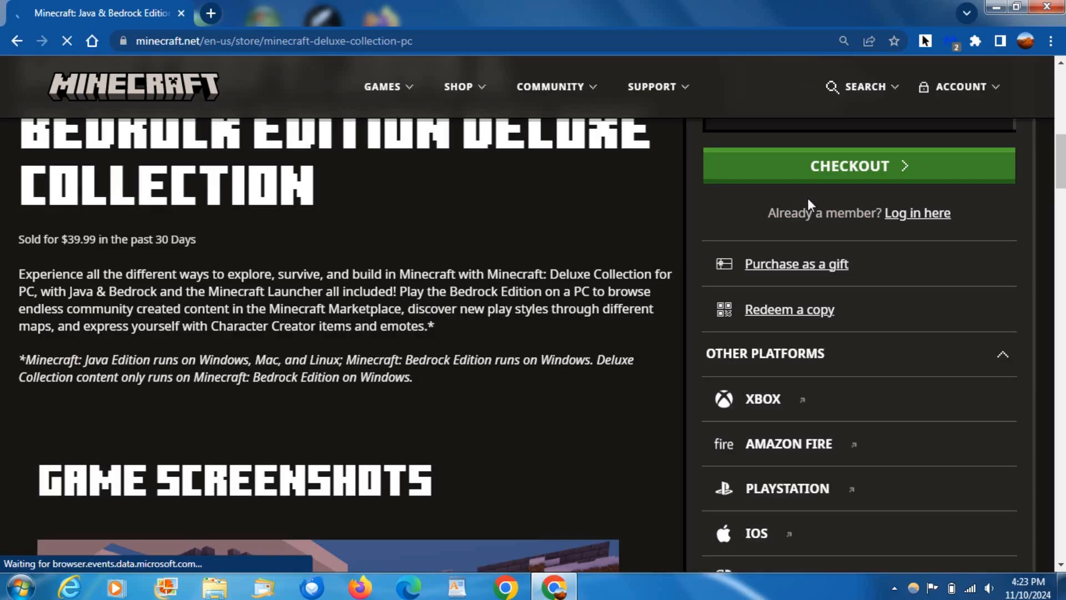
{"action": "scroll", "coordinate": [750, 200], "scroll_direction": "up", "scroll_amount": 3}
{"action": "scroll", "coordinate": [791, 216], "scroll_direction": "up", "scroll_amount": 3}
{"action": "scroll", "coordinate": [833, 225], "scroll_direction": "up", "scroll_amount": 3}
{"action": "scroll", "coordinate": [834, 250], "scroll_direction": "up", "scroll_amount": 2}
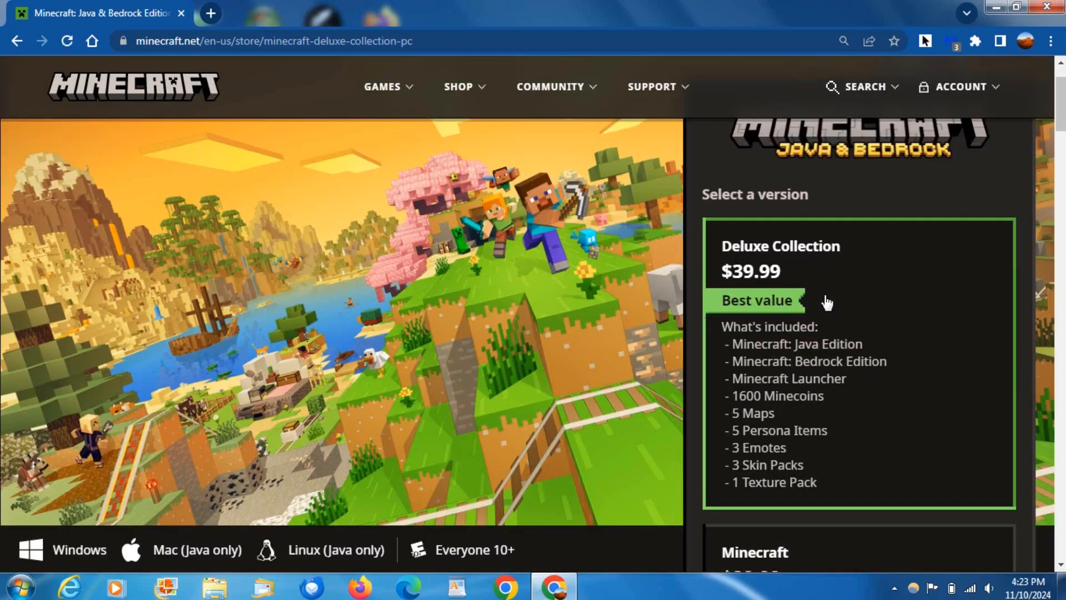
{"action": "scroll", "coordinate": [800, 400], "scroll_direction": "down", "scroll_amount": 1}
{"action": "scroll", "coordinate": [791, 417], "scroll_direction": "down", "scroll_amount": 1}
Choose the $29.99 Minecraft: Java & Bedrock Edition instead of the Deluxe Collection.
{"action": "left_click", "coordinate": [816, 459]}
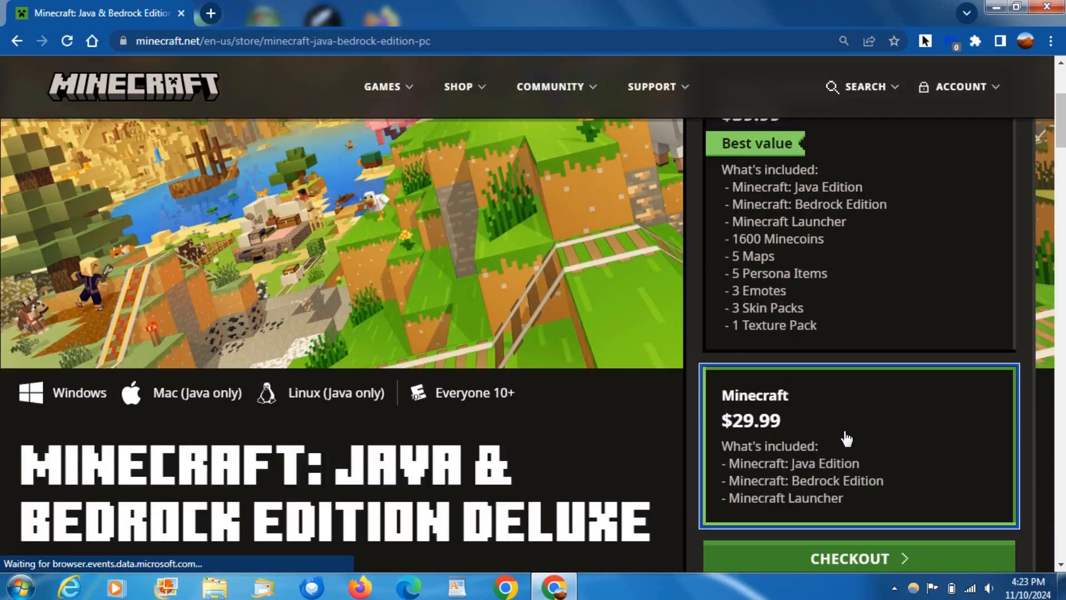
{"action": "scroll", "coordinate": [817, 433], "scroll_direction": "down", "scroll_amount": 3}
{"action": "scroll", "coordinate": [816, 375], "scroll_direction": "down", "scroll_amount": 1}
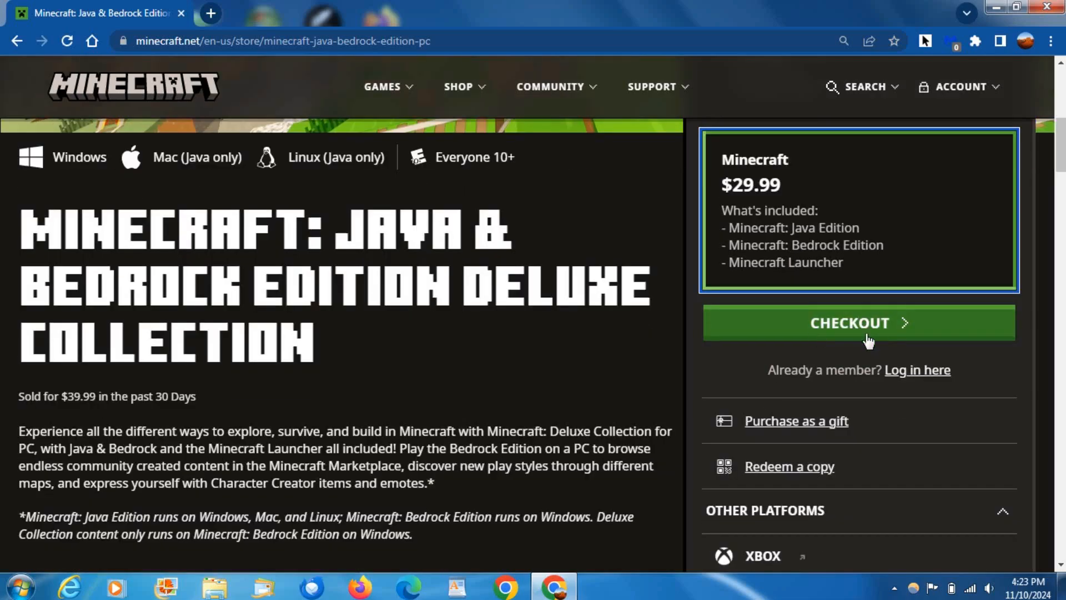
{"action": "scroll", "coordinate": [802, 335], "scroll_direction": "down", "scroll_amount": 1}
{"action": "scroll", "coordinate": [802, 335], "scroll_direction": "down", "scroll_amount": 2}
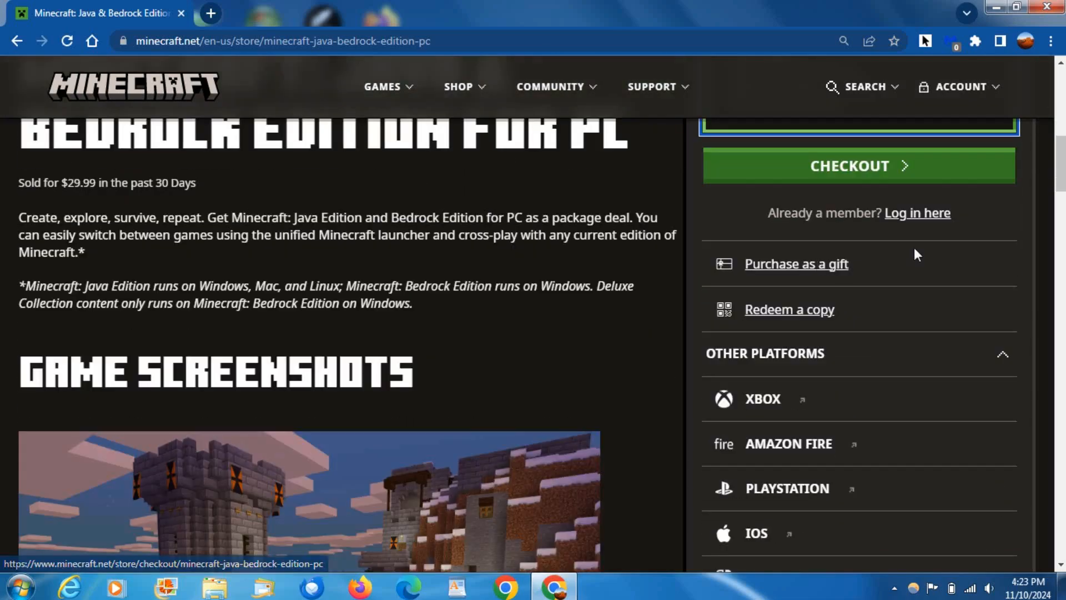
{"action": "scroll", "coordinate": [815, 187], "scroll_direction": "up", "scroll_amount": 3}
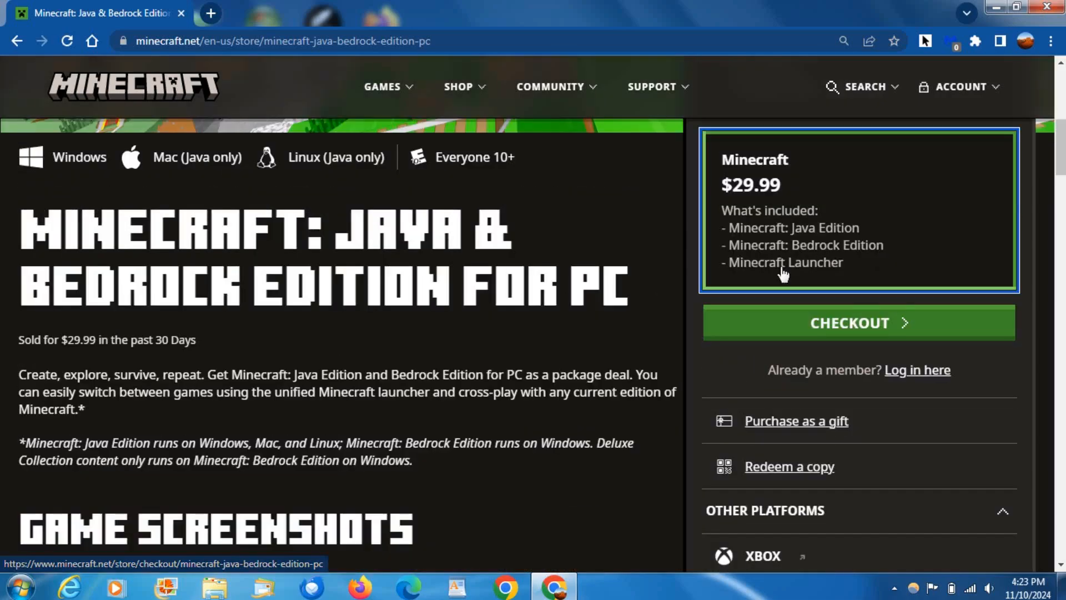
{"action": "scroll", "coordinate": [854, 251], "scroll_direction": "up", "scroll_amount": 2}
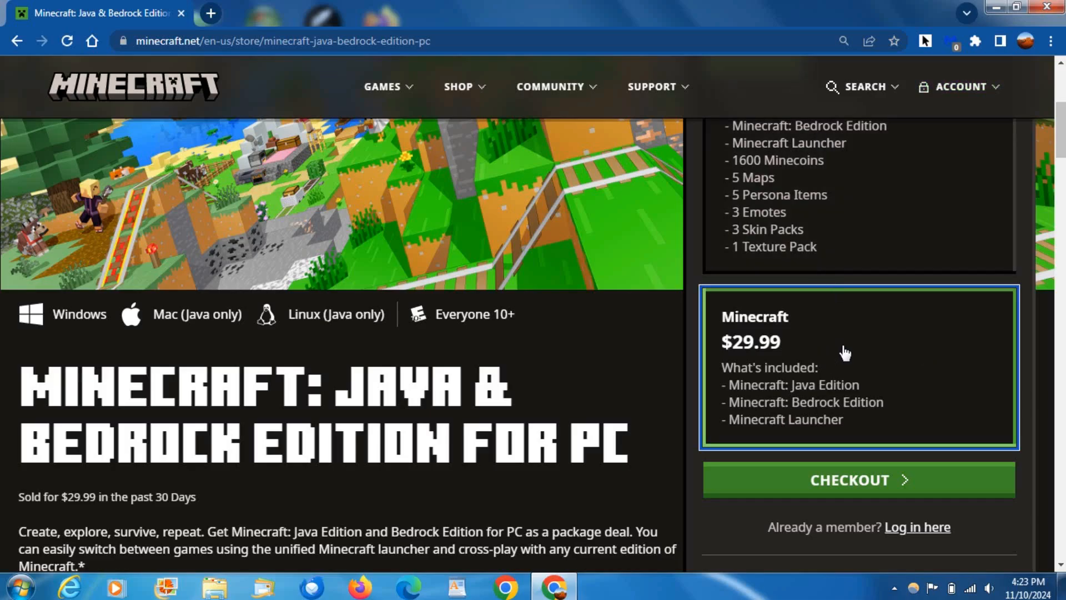
{"action": "scroll", "coordinate": [844, 351], "scroll_direction": "up", "scroll_amount": 5}
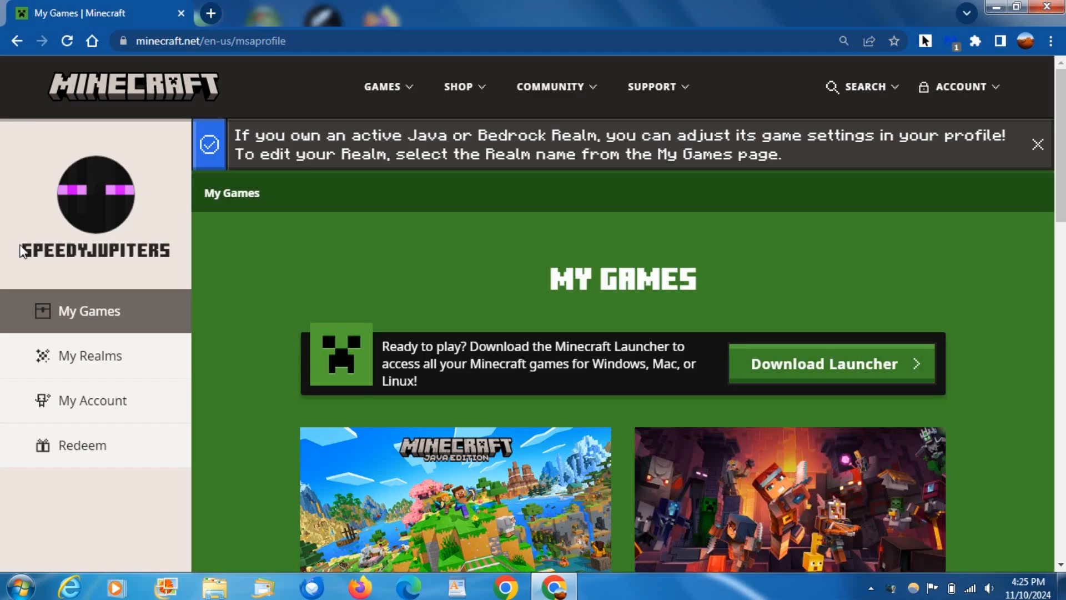
From the My Games profile page, follow the Download Launcher link.
{"action": "left_click_drag", "start_coordinate": [20, 248], "coordinate": [163, 249]}
{"action": "left_click", "coordinate": [170, 248]}
{"action": "left_click", "coordinate": [789, 376]}
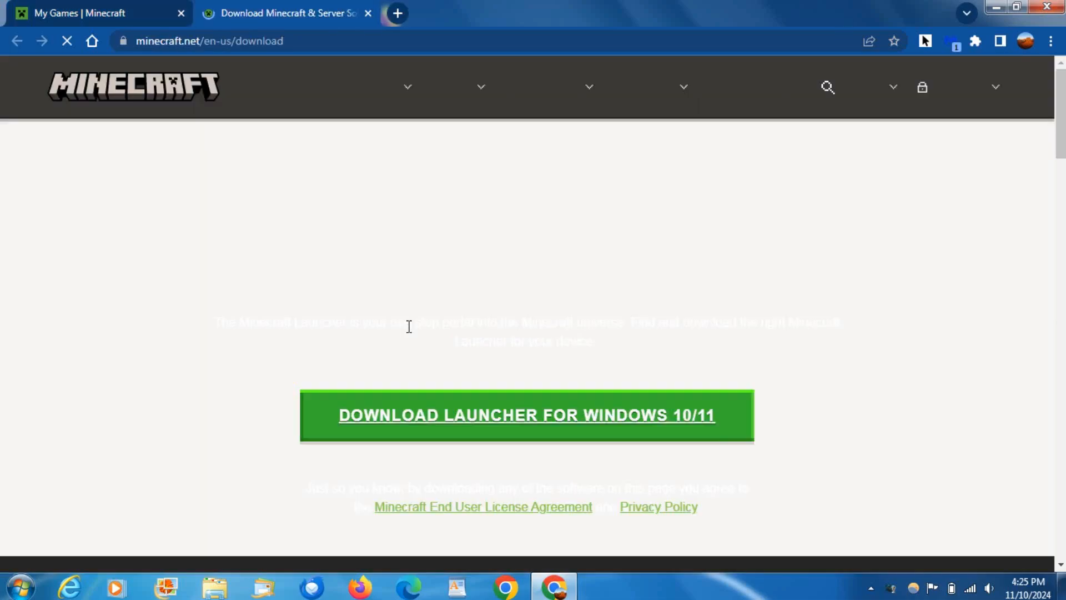
{"action": "scroll", "coordinate": [666, 350], "scroll_direction": "down", "scroll_amount": 2}
{"action": "scroll", "coordinate": [699, 409], "scroll_direction": "down", "scroll_amount": 4}
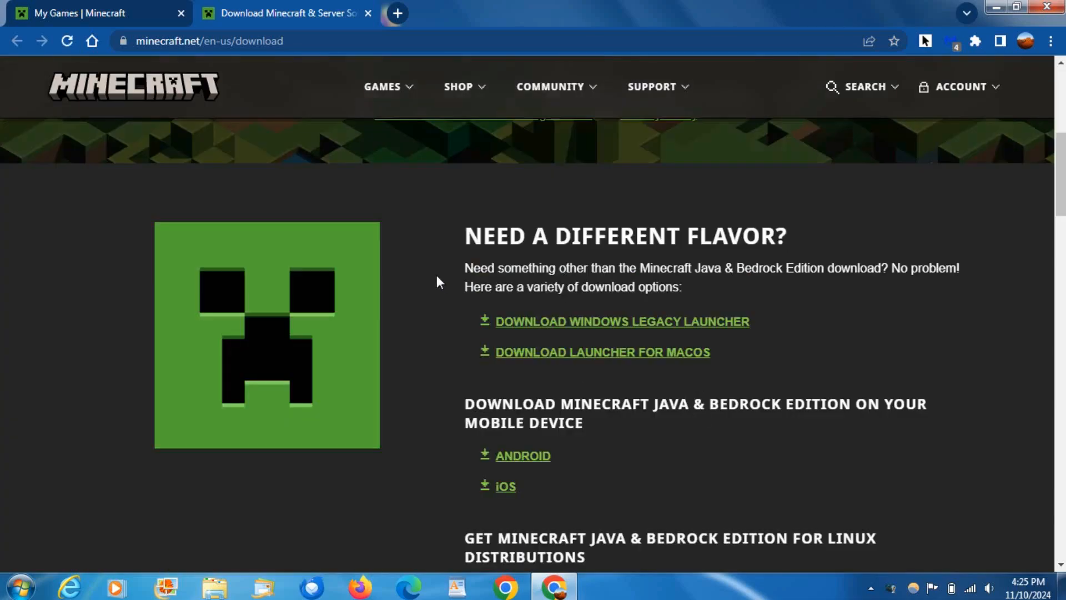
Download the Windows Legacy Launcher installer MinecraftInstaller.msi under 'Need a different flavor?'.
{"action": "left_click_drag", "start_coordinate": [465, 245], "coordinate": [809, 251]}
{"action": "left_click", "coordinate": [810, 242]}
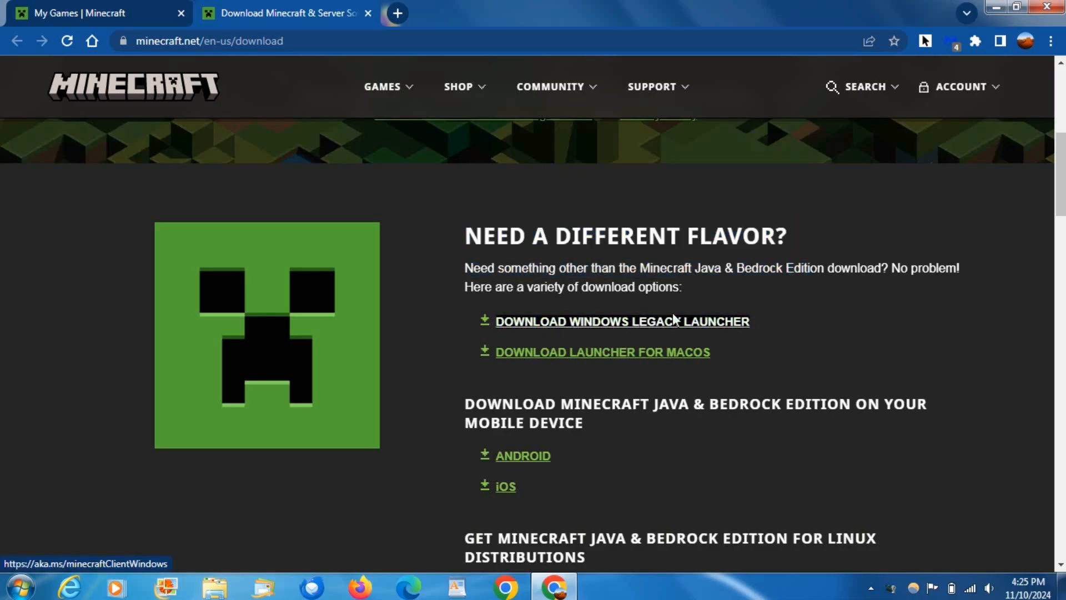
{"action": "scroll", "coordinate": [769, 311], "scroll_direction": "down", "scroll_amount": 1}
{"action": "scroll", "coordinate": [769, 311], "scroll_direction": "down", "scroll_amount": 2}
{"action": "scroll", "coordinate": [708, 292], "scroll_direction": "up", "scroll_amount": 1}
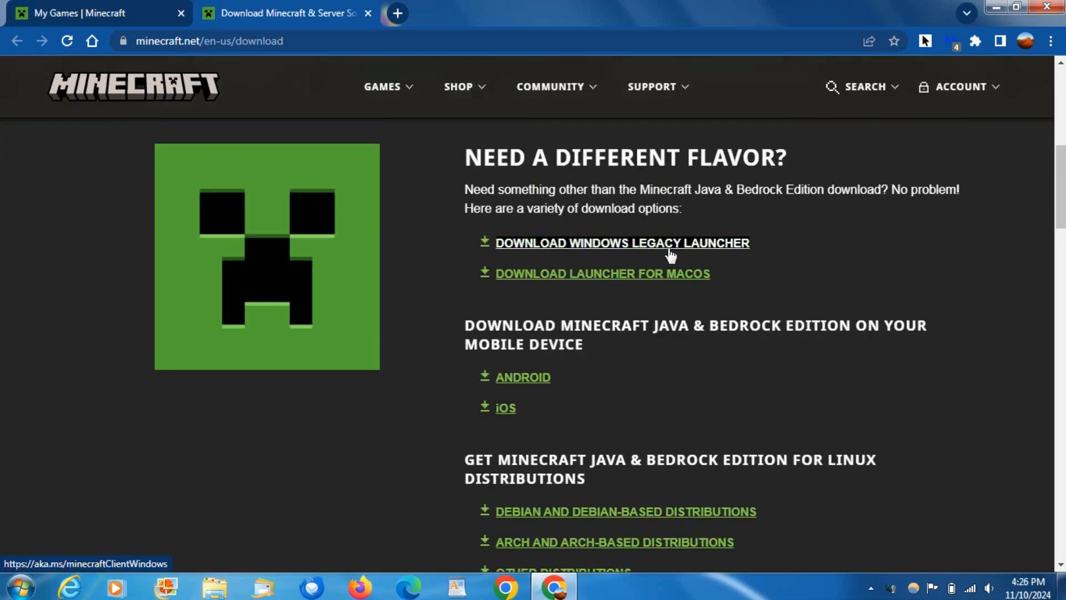
{"action": "left_click", "coordinate": [672, 250]}
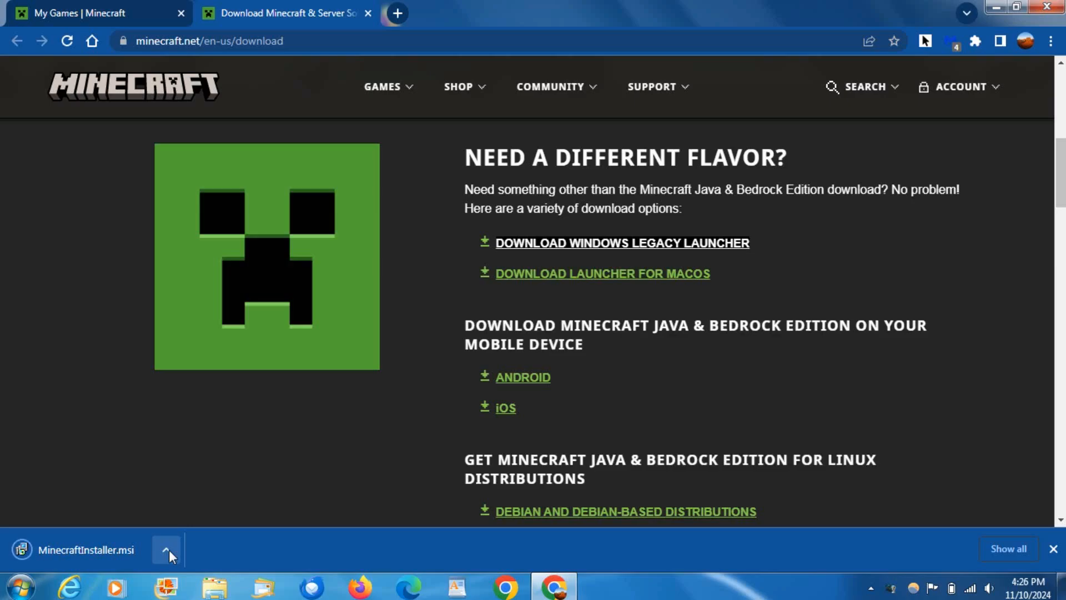
Check the downloaded installer's options, then close Chrome's downloads bar.
{"action": "left_click", "coordinate": [169, 550]}
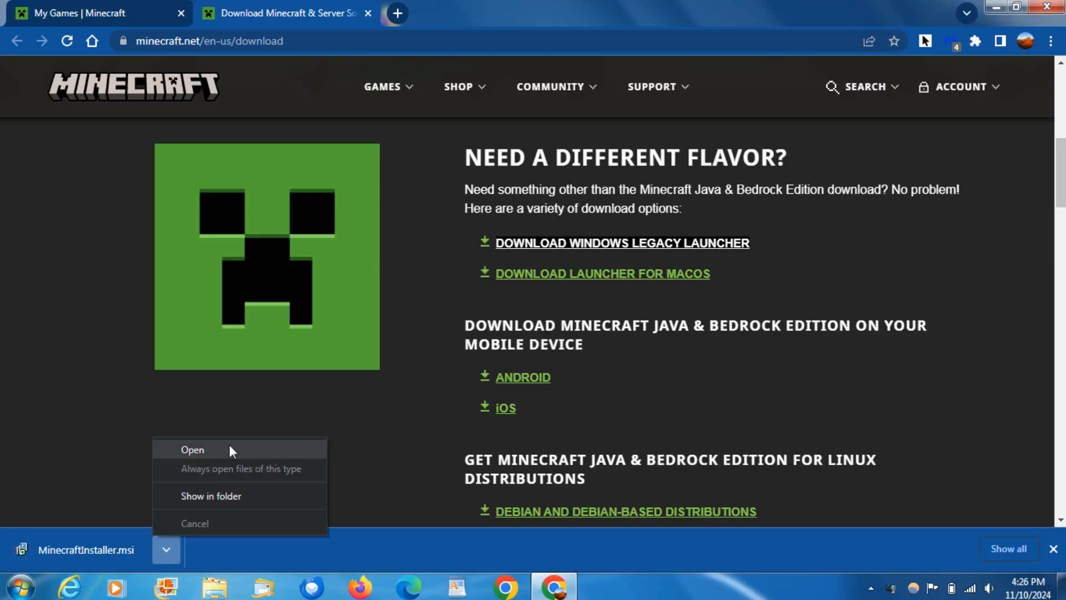
{"action": "left_click", "coordinate": [148, 402]}
{"action": "scroll", "coordinate": [481, 404], "scroll_direction": "up", "scroll_amount": 1}
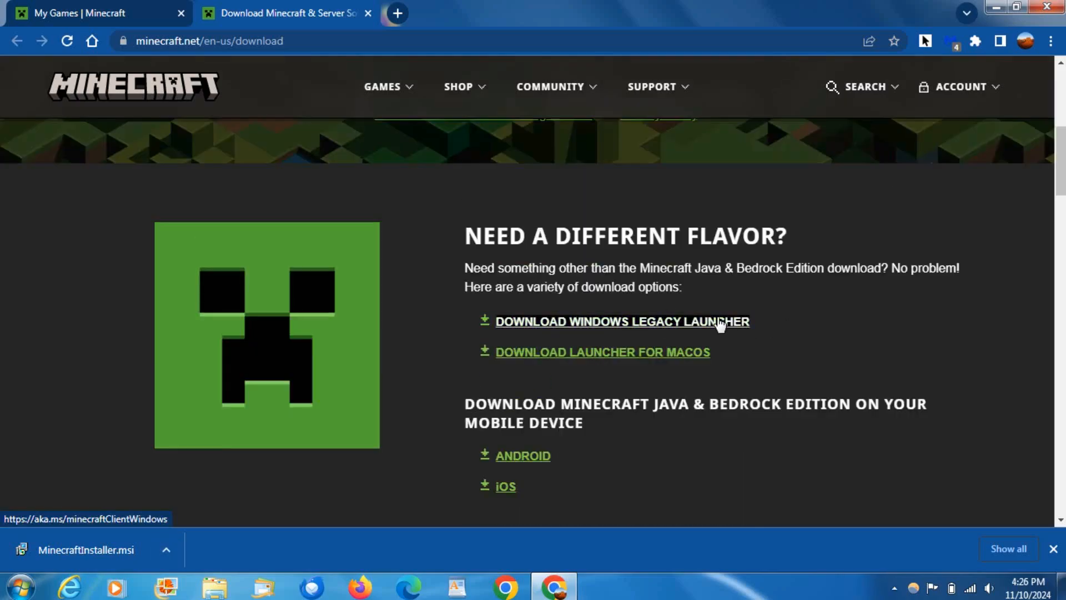
{"action": "scroll", "coordinate": [694, 325], "scroll_direction": "up", "scroll_amount": 1}
{"action": "scroll", "coordinate": [645, 407], "scroll_direction": "up", "scroll_amount": 2}
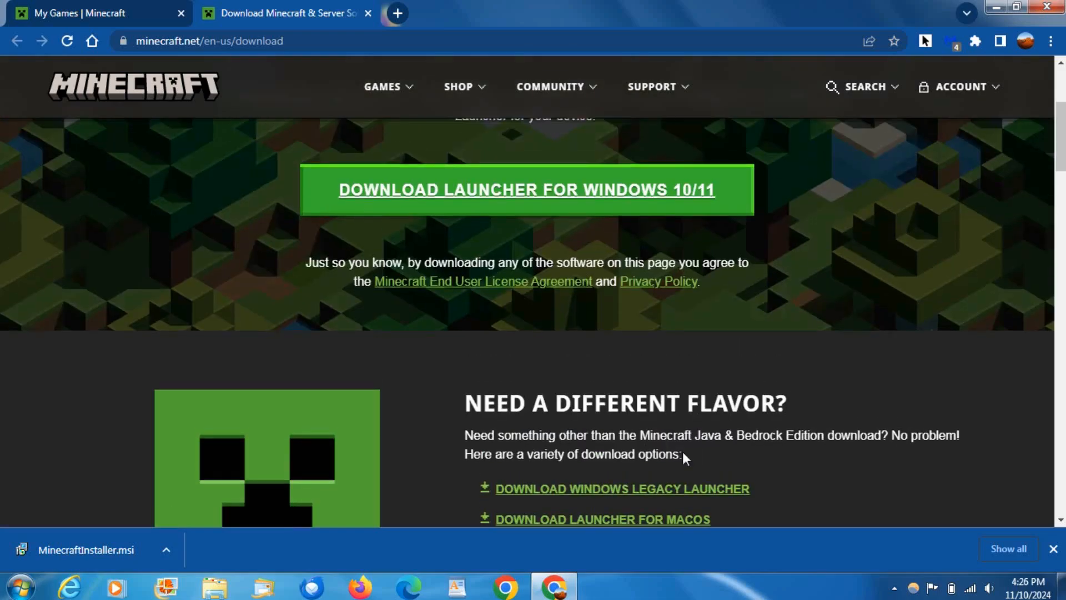
{"action": "scroll", "coordinate": [682, 451], "scroll_direction": "up", "scroll_amount": 2}
{"action": "scroll", "coordinate": [766, 479], "scroll_direction": "down", "scroll_amount": 5}
{"action": "scroll", "coordinate": [765, 478], "scroll_direction": "up", "scroll_amount": 4}
{"action": "scroll", "coordinate": [765, 479], "scroll_direction": "down", "scroll_amount": 5}
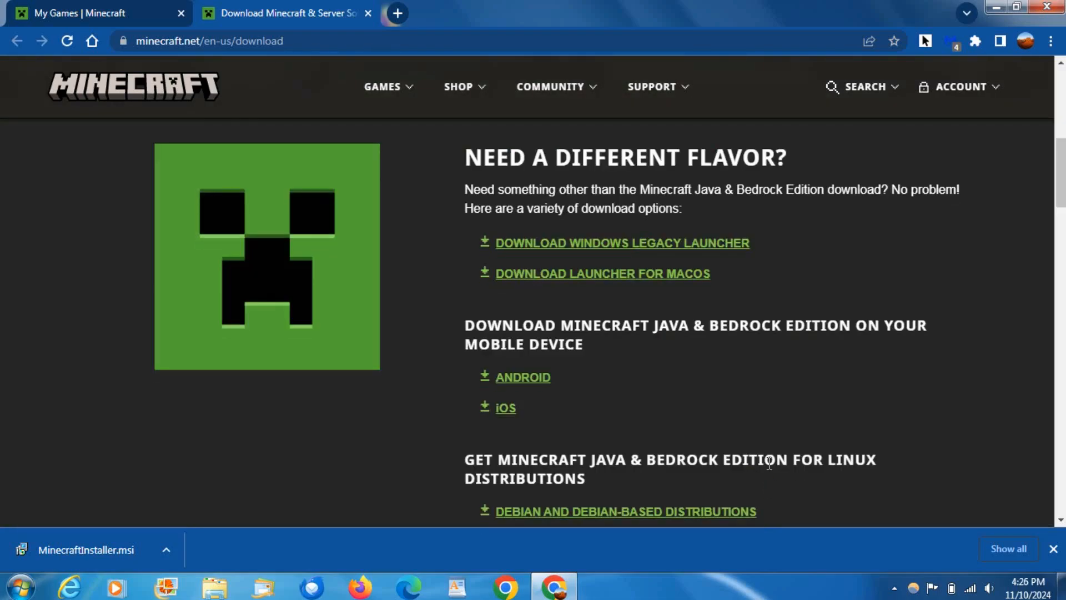
{"action": "left_click", "coordinate": [1053, 549]}
{"action": "scroll", "coordinate": [706, 446], "scroll_direction": "up", "scroll_amount": 6}
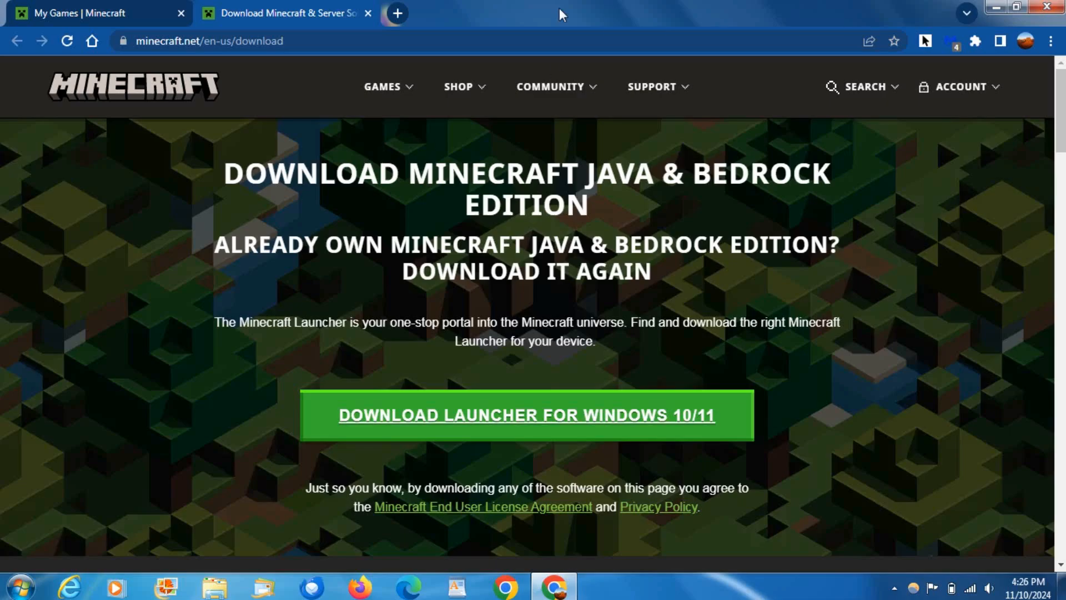
Minimize Chrome and launch the Minecraft Launcher from its desktop shortcut.
{"action": "left_click", "coordinate": [996, 8]}
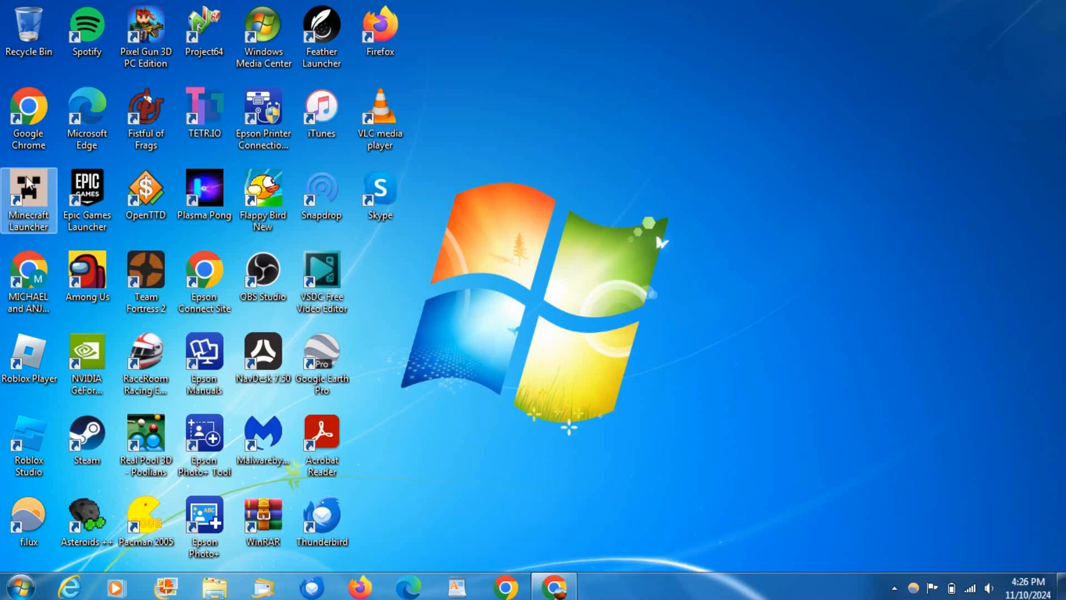
{"action": "right_click", "coordinate": [28, 192]}
{"action": "left_click", "coordinate": [64, 188]}
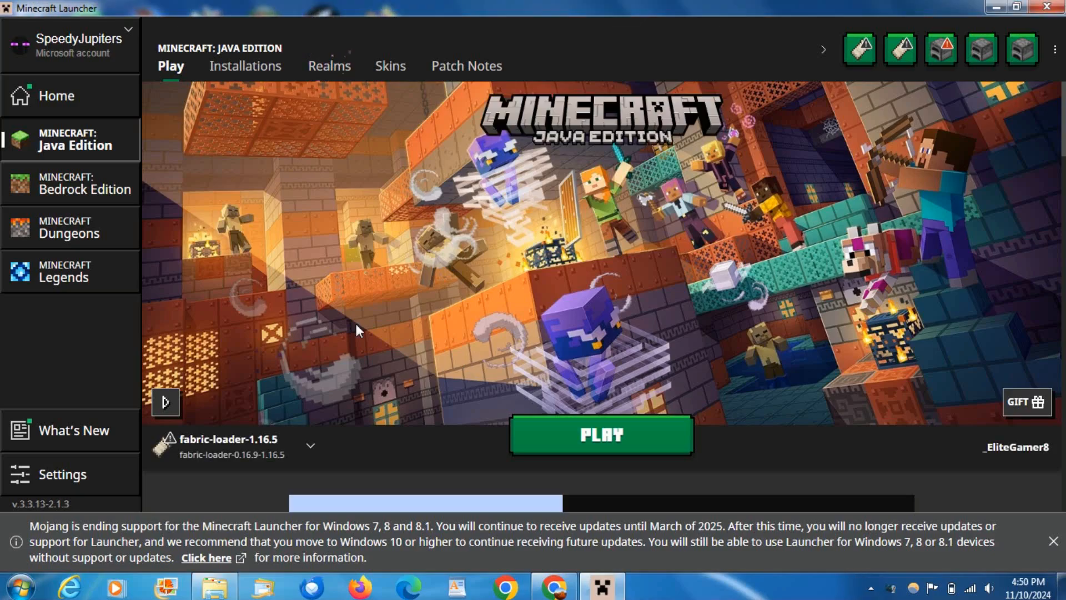
{"action": "left_click", "coordinate": [268, 431]}
{"action": "scroll", "coordinate": [209, 329], "scroll_direction": "down", "scroll_amount": 3}
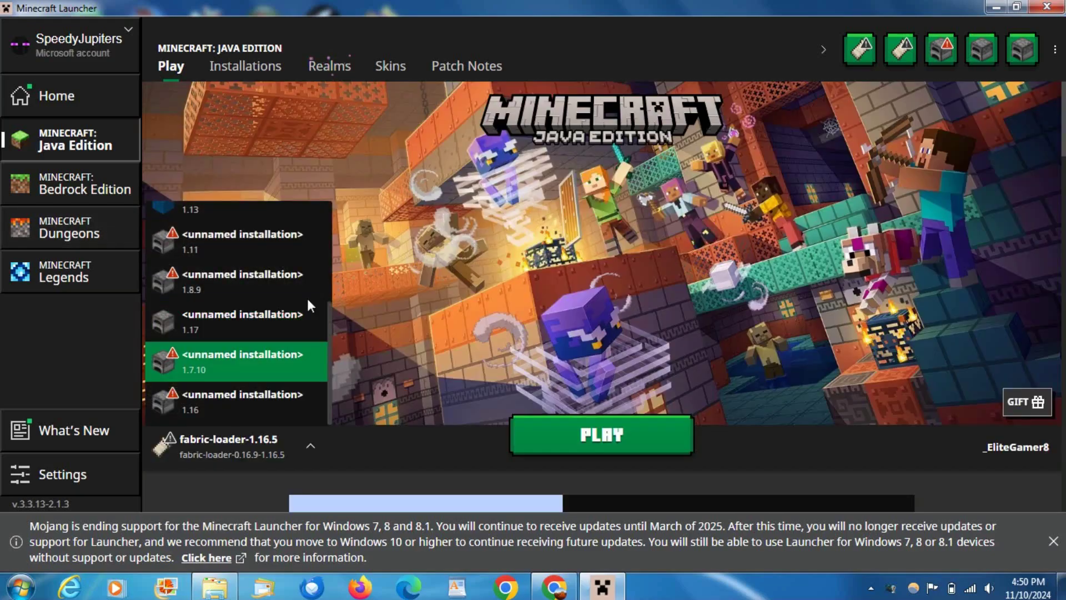
{"action": "left_click", "coordinate": [309, 305]}
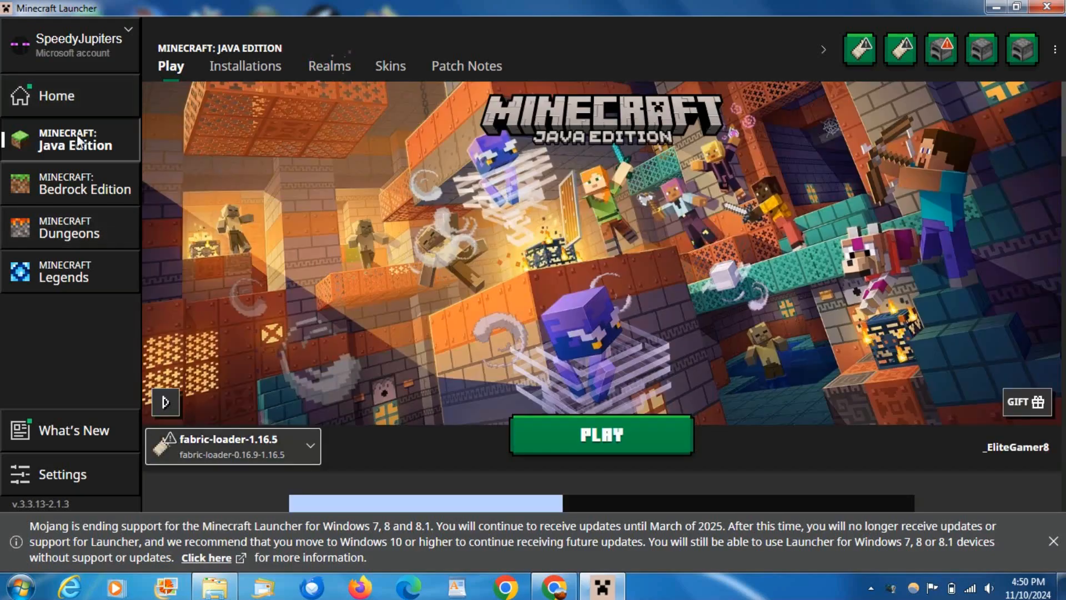